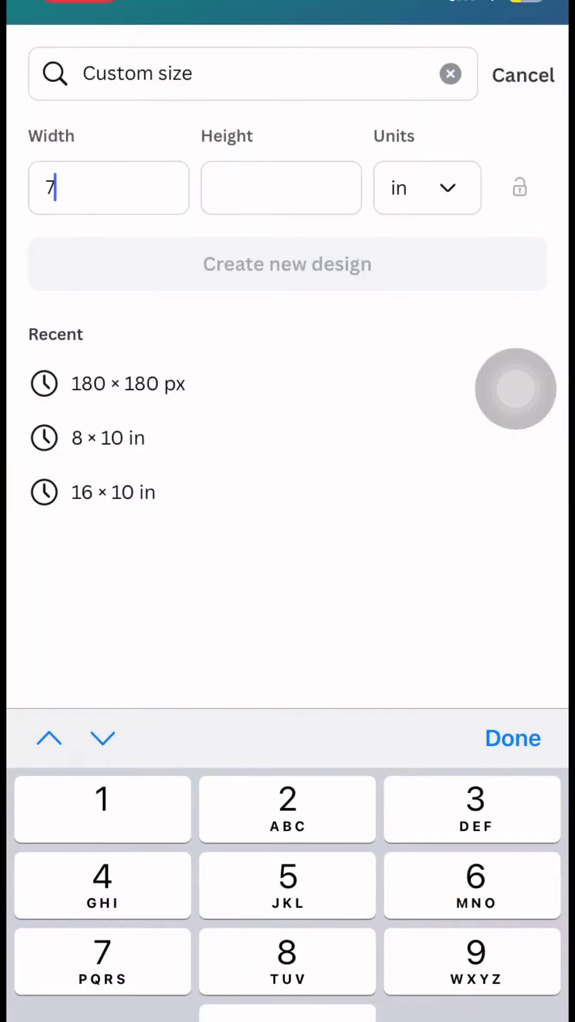
# - Create a custom 7 × 2.5 inch blank design
pyautogui.press('Tab')
pyautogui.write('2.5')
pyautogui.press('Return')
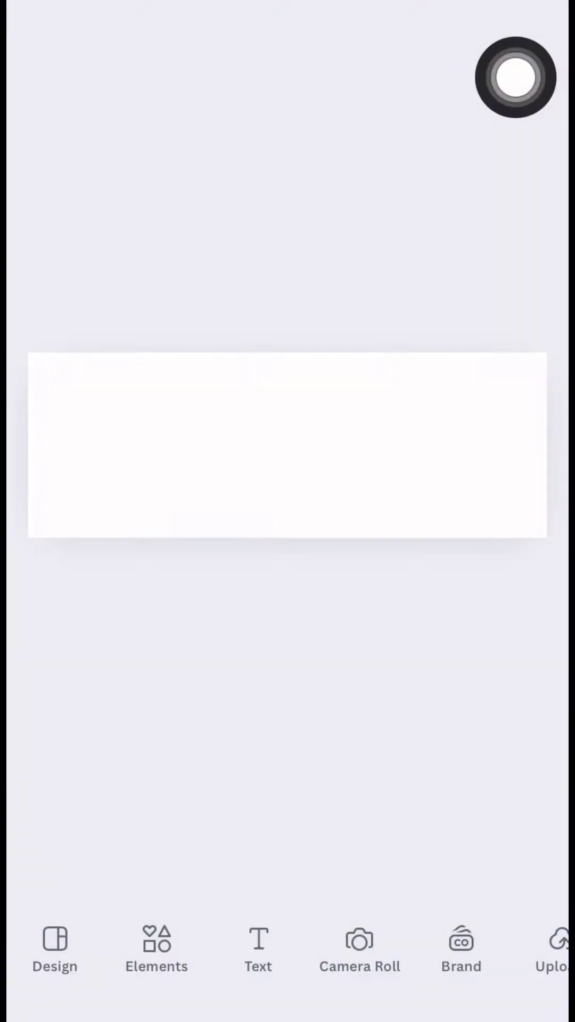
# - Add a rounded rectangle plus the Elsa and Elsa & Anna photos to the design
pyautogui.click(156, 950)
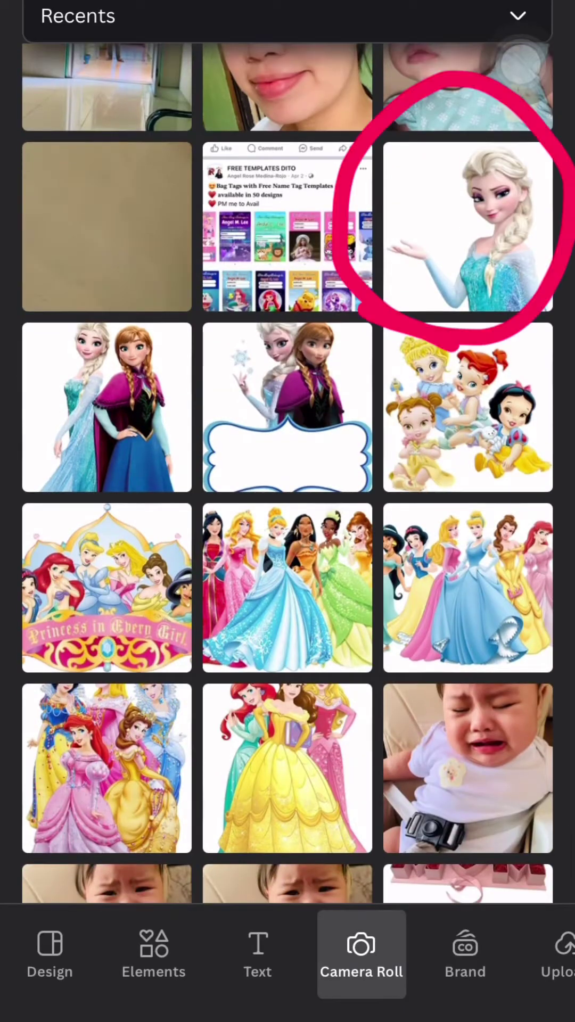
pyautogui.click(467, 227)
pyautogui.click(107, 407)
pyautogui.click(422, 864)
# - Enlarge both pictures, placing Anna-and-Elsa at the left end and Elsa at the right
pyautogui.moveTo(312, 440); pyautogui.dragTo(104, 452)
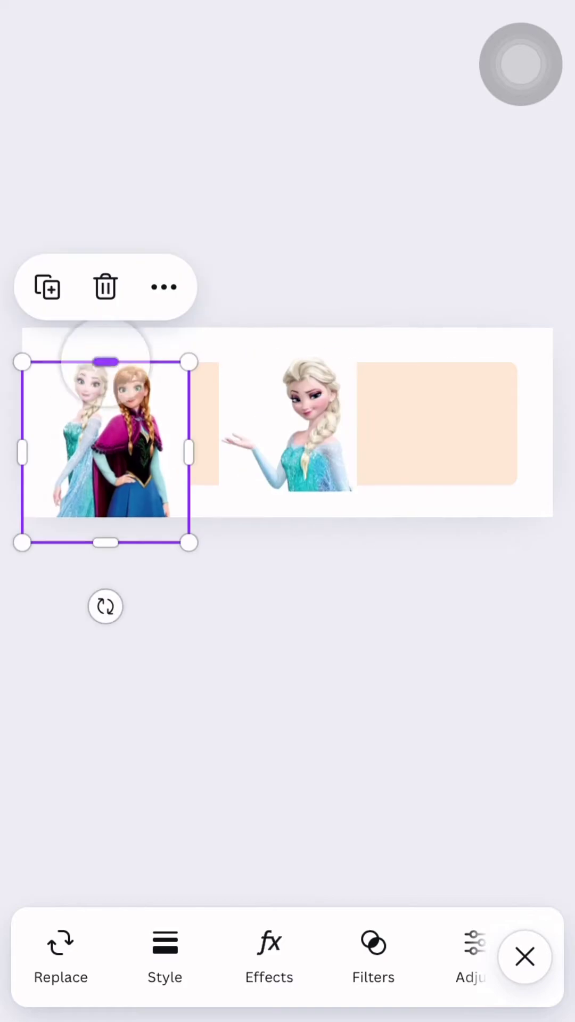
pyautogui.moveTo(24, 540); pyautogui.dragTo(4, 594)
pyautogui.click(285, 423)
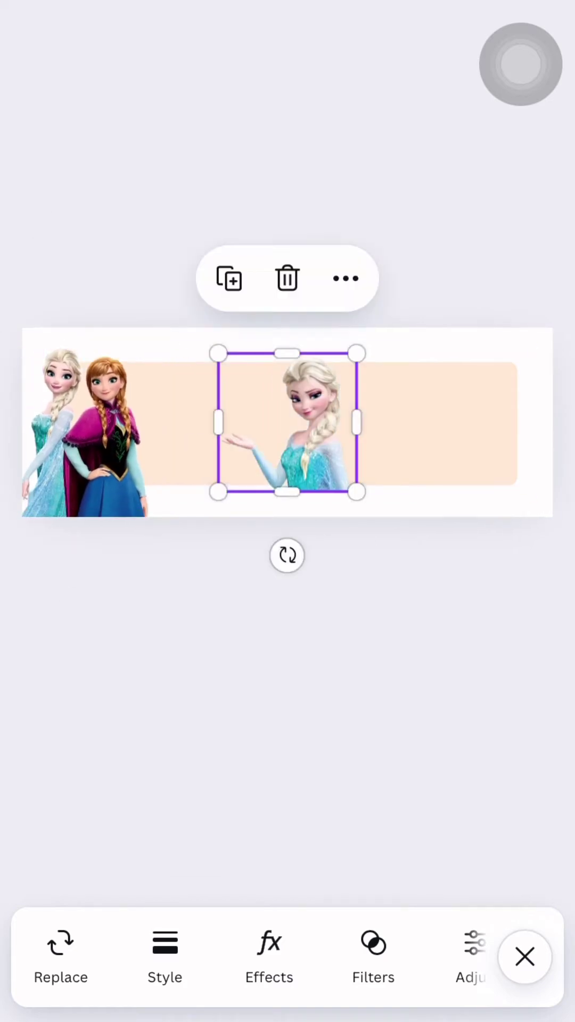
pyautogui.moveTo(285, 423); pyautogui.dragTo(468, 459)
pyautogui.click(285, 424)
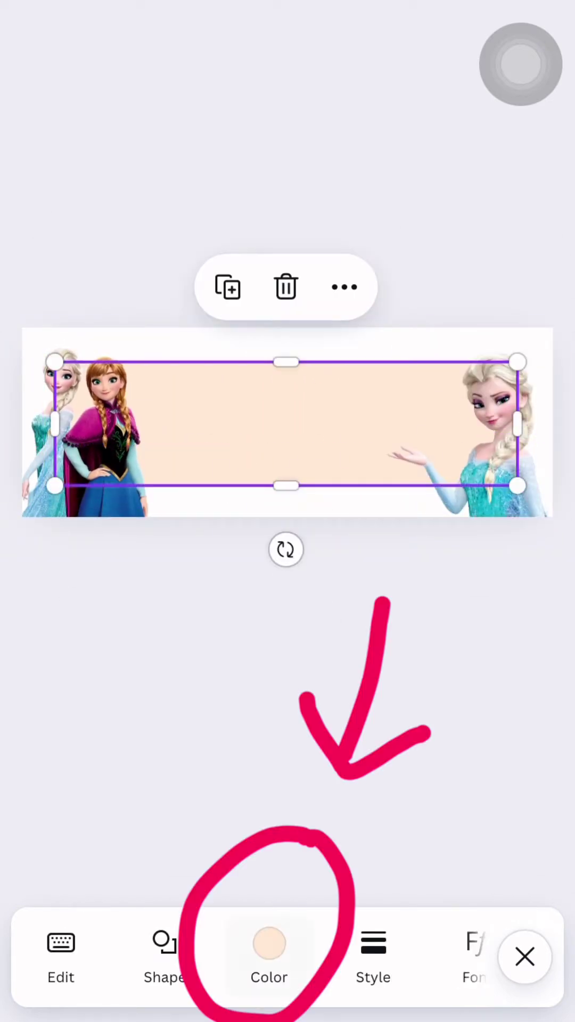
# - Make the rounded box white and the tag background teal
pyautogui.click(269, 951)
pyautogui.scroll(-5, 288, 798)
pyautogui.click(239, 775)
pyautogui.scroll(5, 287, 799)
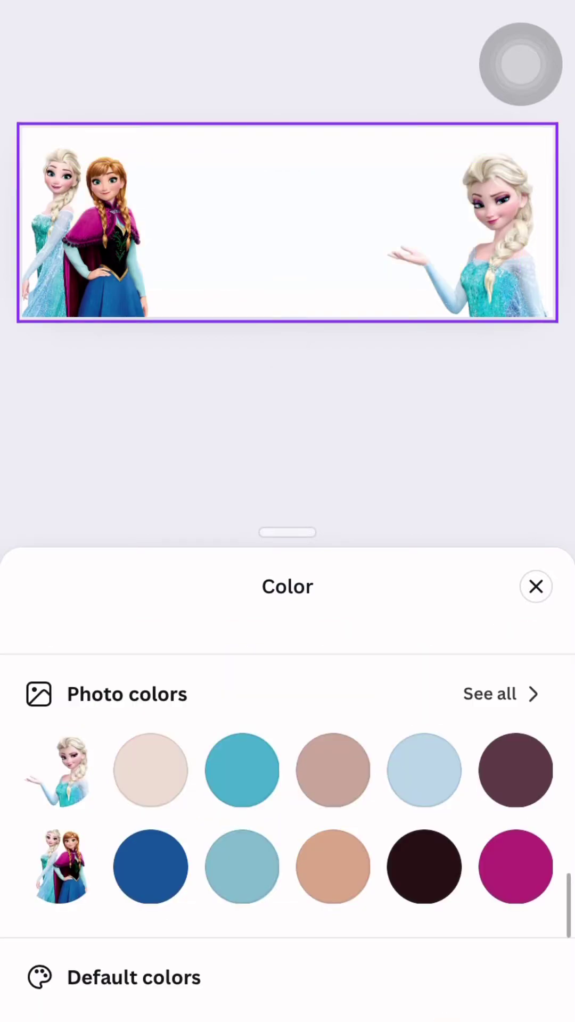
pyautogui.click(423, 770)
pyautogui.click(242, 867)
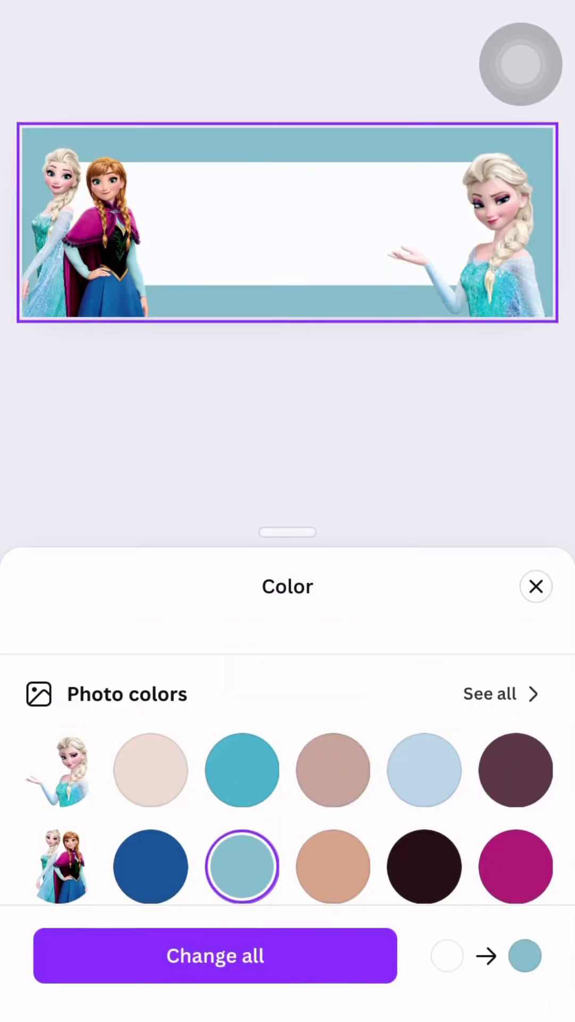
# - Mirror the Anna-and-Elsa picture horizontally
pyautogui.click(88, 232)
pyautogui.hscroll(3, 287, 950)
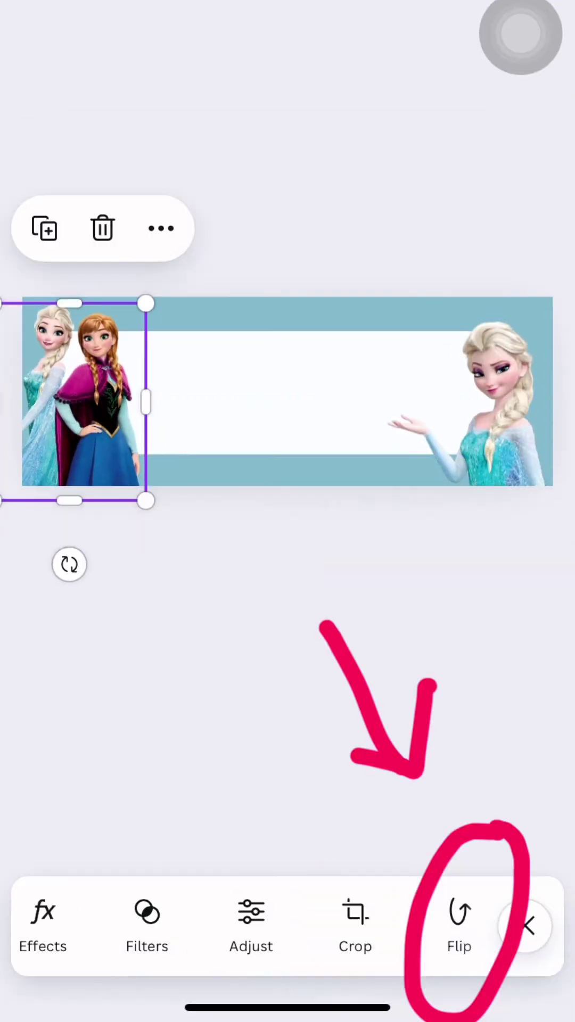
pyautogui.click(456, 944)
pyautogui.click(134, 880)
pyautogui.click(536, 813)
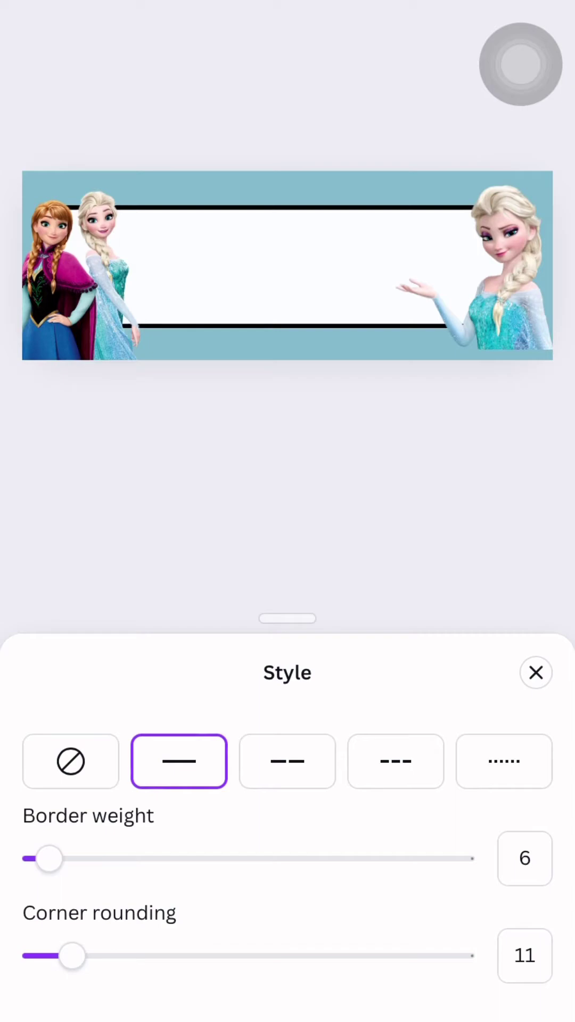
# - Give the white box a thin solid dark blue border
pyautogui.click(536, 672)
pyautogui.click(370, 953)
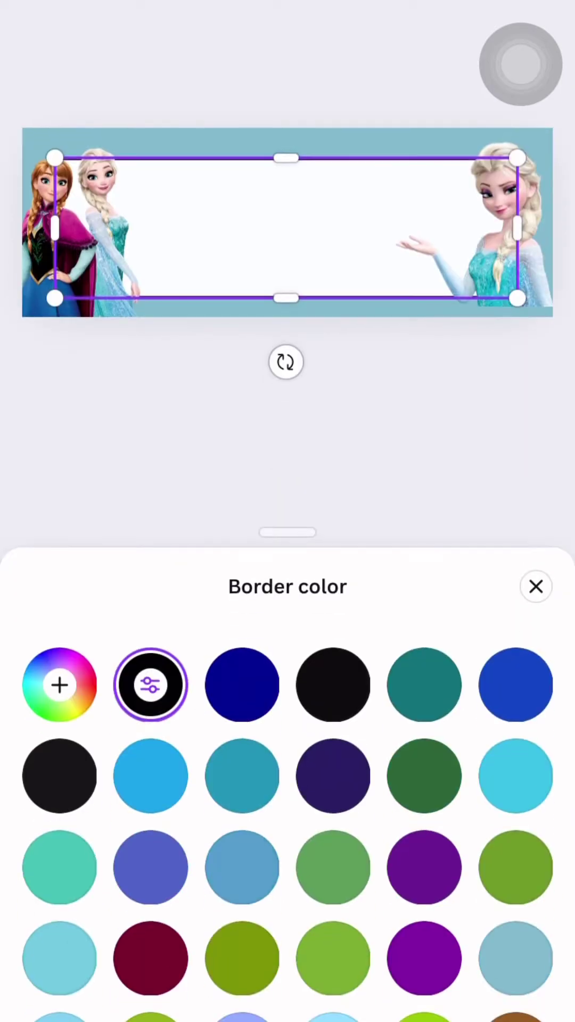
pyautogui.click(288, 447)
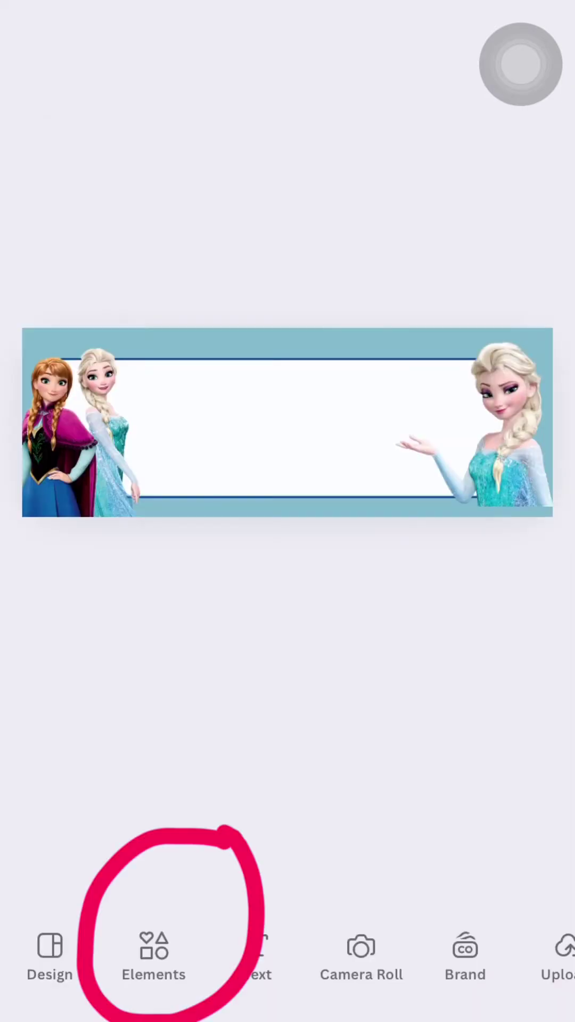
# - Search 'Snow flakes' and place a small blue snowflake in the top-right corner
pyautogui.click(154, 954)
pyautogui.write('Snow')
pyautogui.press('BackSpace')
pyautogui.press('BackSpace')
pyautogui.press('BackSpace')
pyautogui.write('flakes')
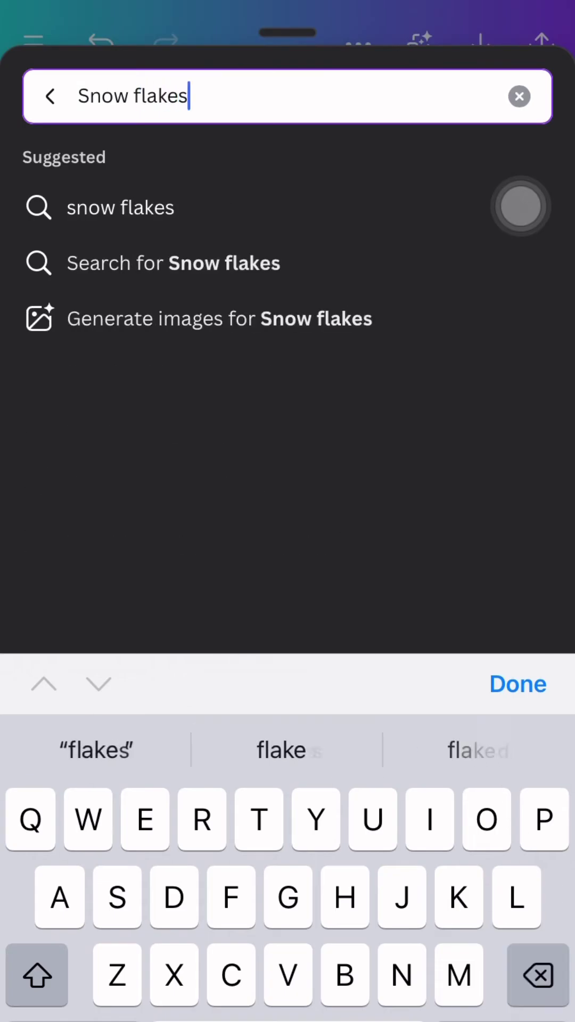
pyautogui.press('Return')
pyautogui.click(287, 423)
pyautogui.moveTo(319, 599)
pyautogui.mouseDown()
pyautogui.moveTo(303, 587)
pyautogui.moveTo(443, 552)
pyautogui.moveTo(531, 499)
pyautogui.moveTo(551, 479)
pyautogui.mouseUp()
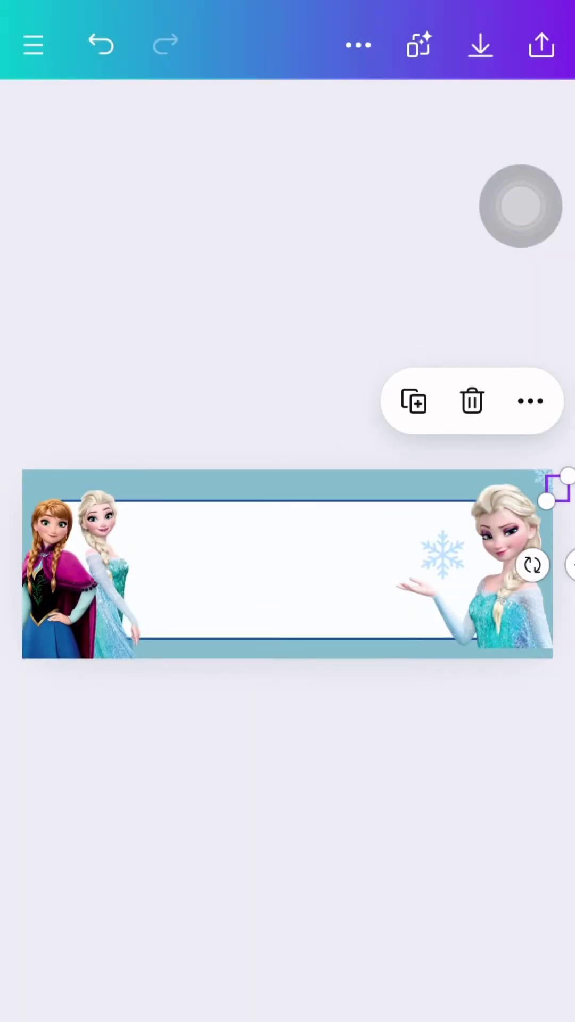
pyautogui.click(413, 402)
pyautogui.moveTo(550, 548)
pyautogui.mouseDown()
pyautogui.moveTo(534, 653)
pyautogui.moveTo(440, 551)
pyautogui.mouseUp()
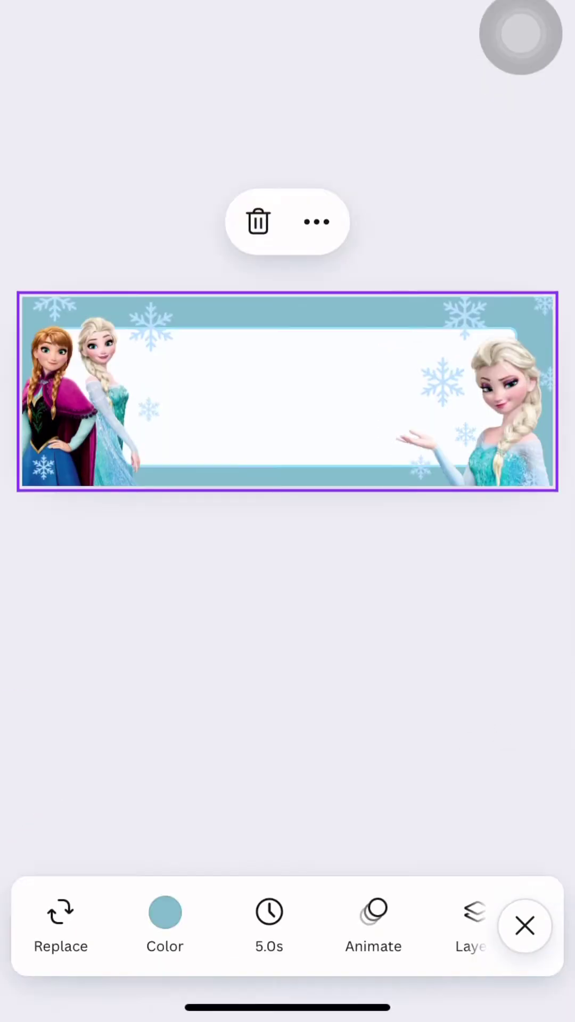
# - Brighten the background to aqua and change the box border to purple-blue
pyautogui.click(165, 926)
pyautogui.scroll(-1, 287, 799)
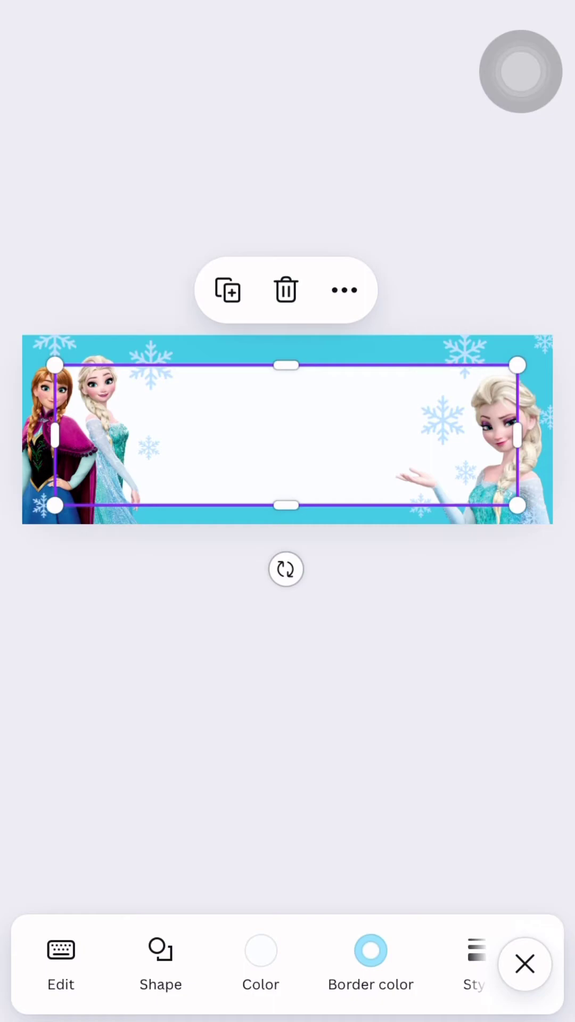
pyautogui.click(370, 959)
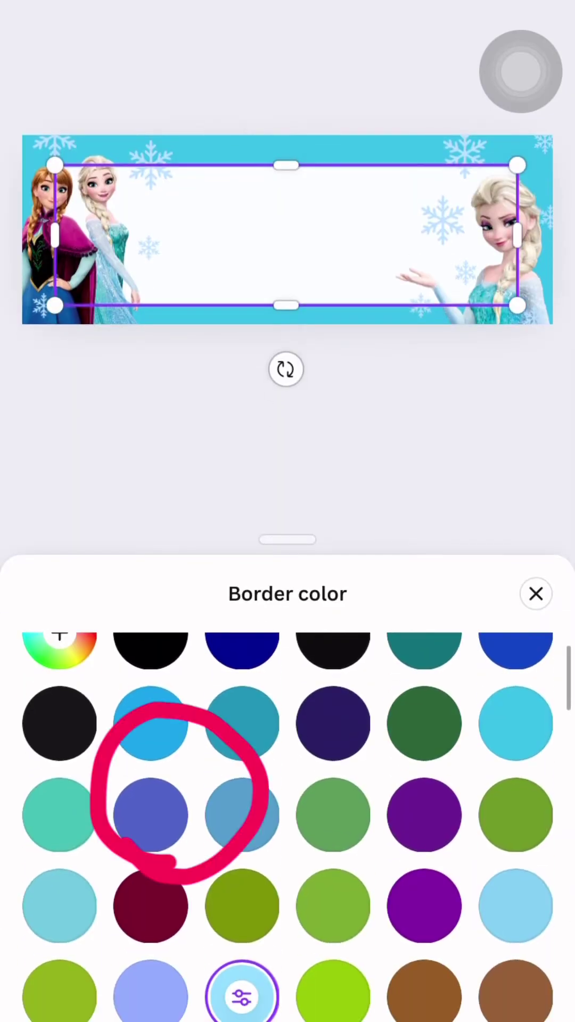
pyautogui.click(287, 463)
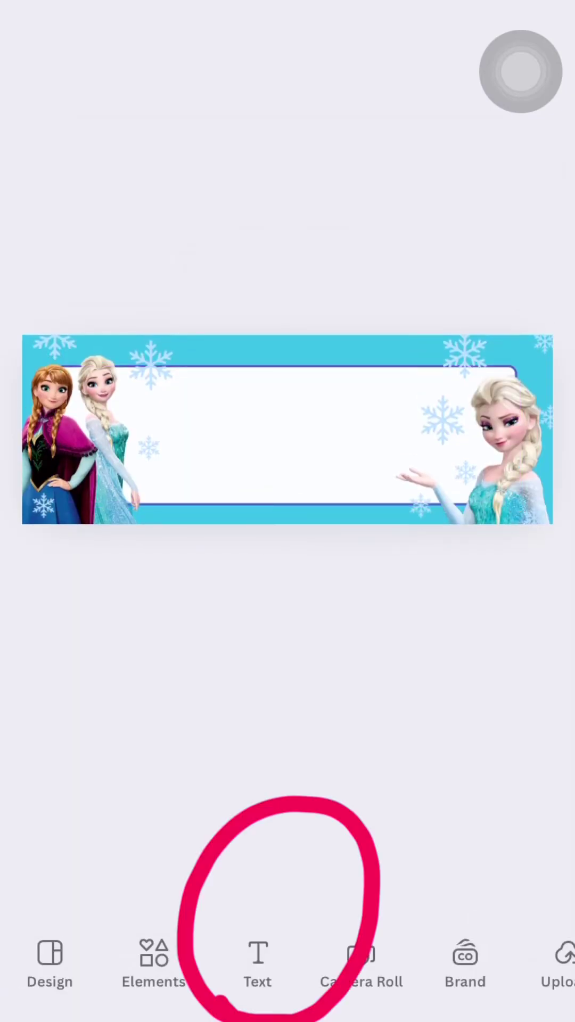
# - Add a 'Given name' heading in the Berkshire Swash font
pyautogui.click(257, 962)
pyautogui.click(178, 296)
pyautogui.write('Given name')
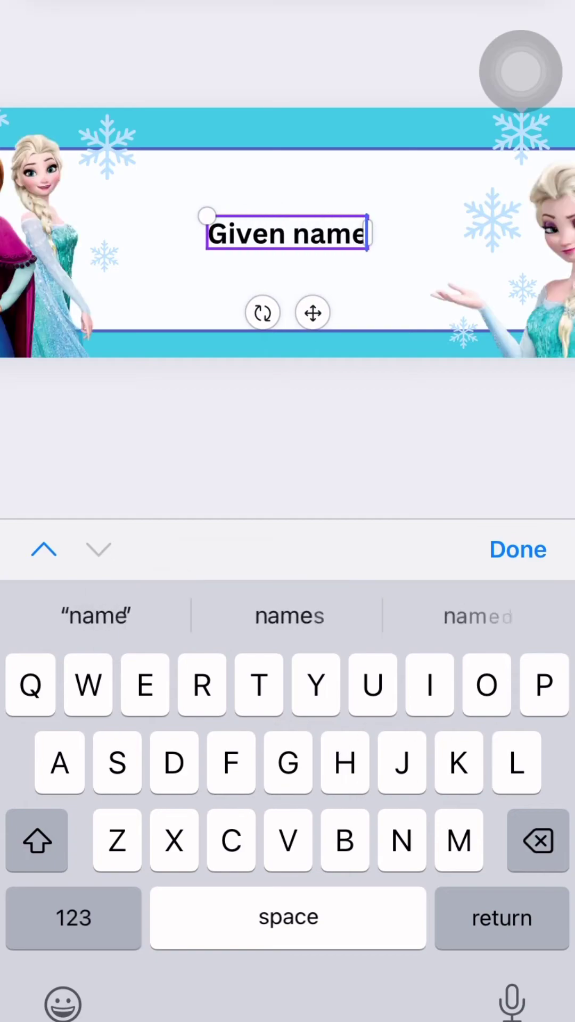
pyautogui.click(518, 549)
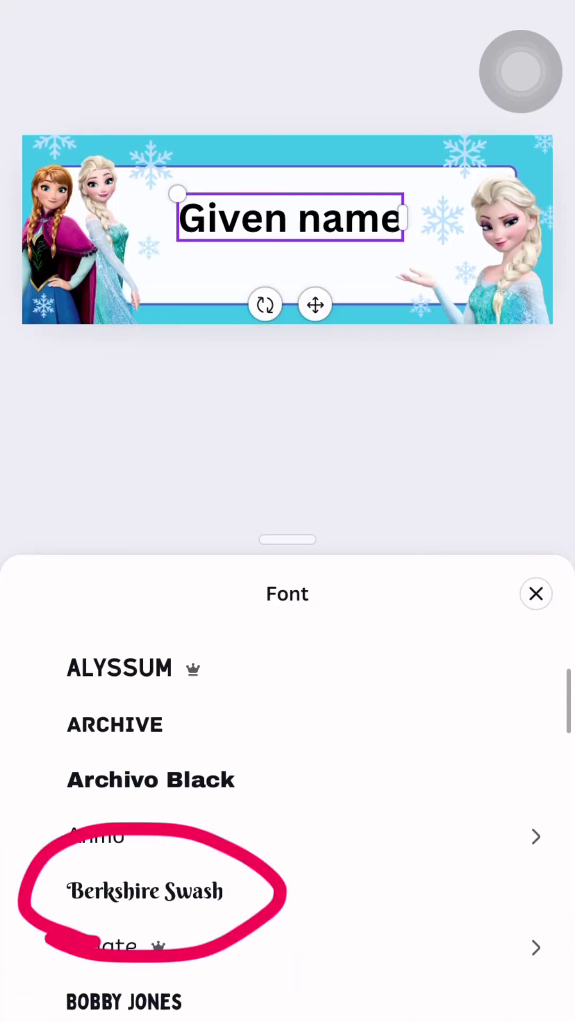
pyautogui.click(144, 891)
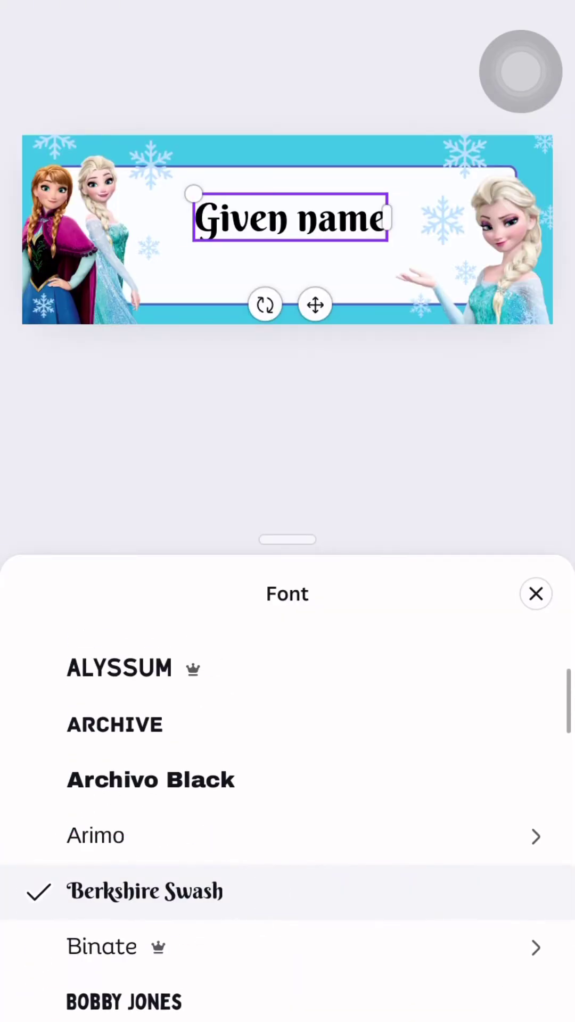
pyautogui.click(535, 594)
# - Duplicate the heading, change it to 'SURNAME', and move it below 'Given name'
pyautogui.click(249, 317)
pyautogui.doubleClick(297, 227)
pyautogui.write('SURNAME')
pyautogui.click(516, 548)
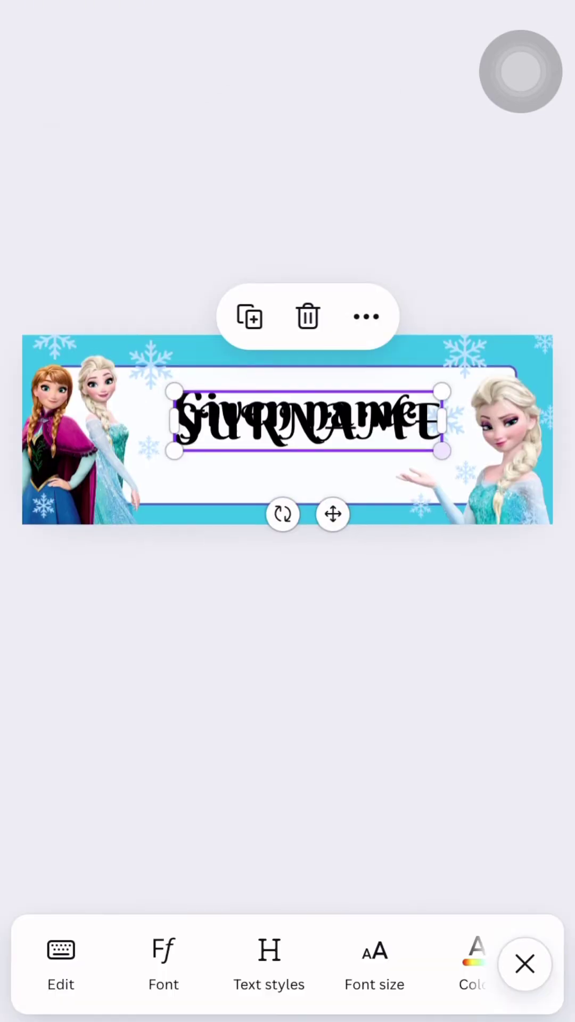
pyautogui.moveTo(307, 421); pyautogui.dragTo(307, 449)
pyautogui.click(163, 962)
# - Set SURNAME to LOVELO at size 33 and nudge its copy lower
pyautogui.click(107, 843)
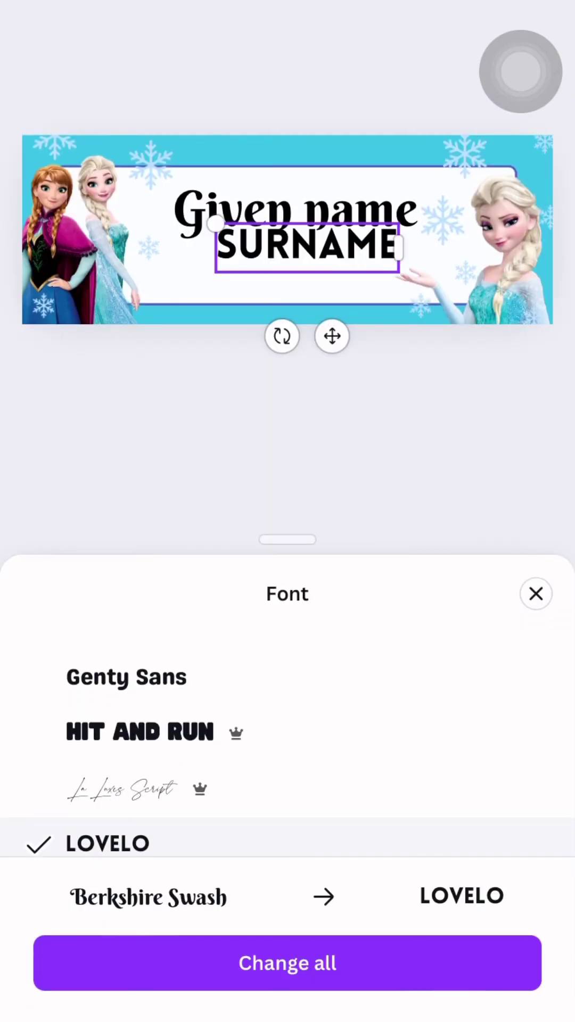
pyautogui.click(536, 593)
pyautogui.click(374, 986)
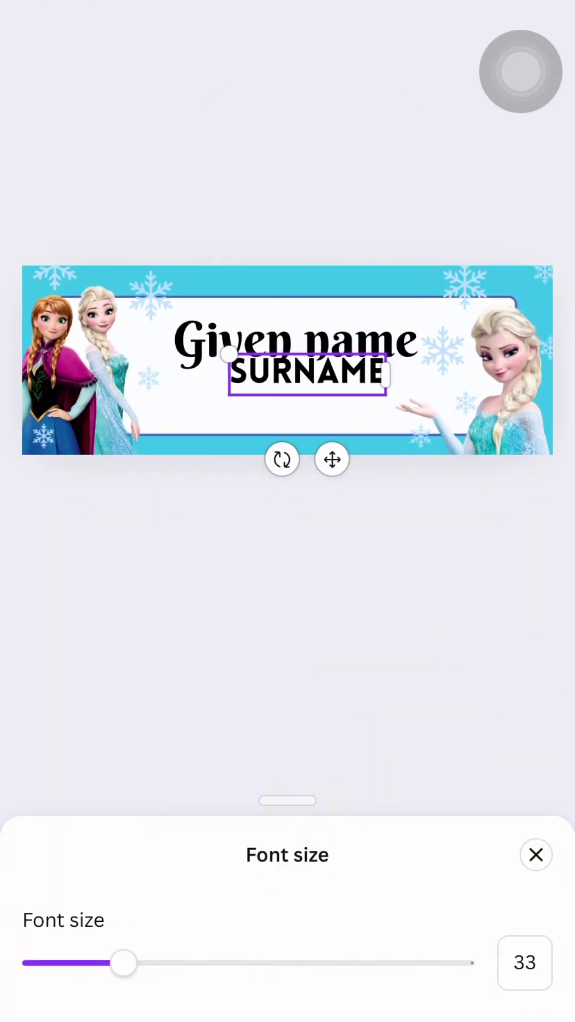
pyautogui.click(535, 854)
pyautogui.moveTo(295, 453); pyautogui.dragTo(308, 465)
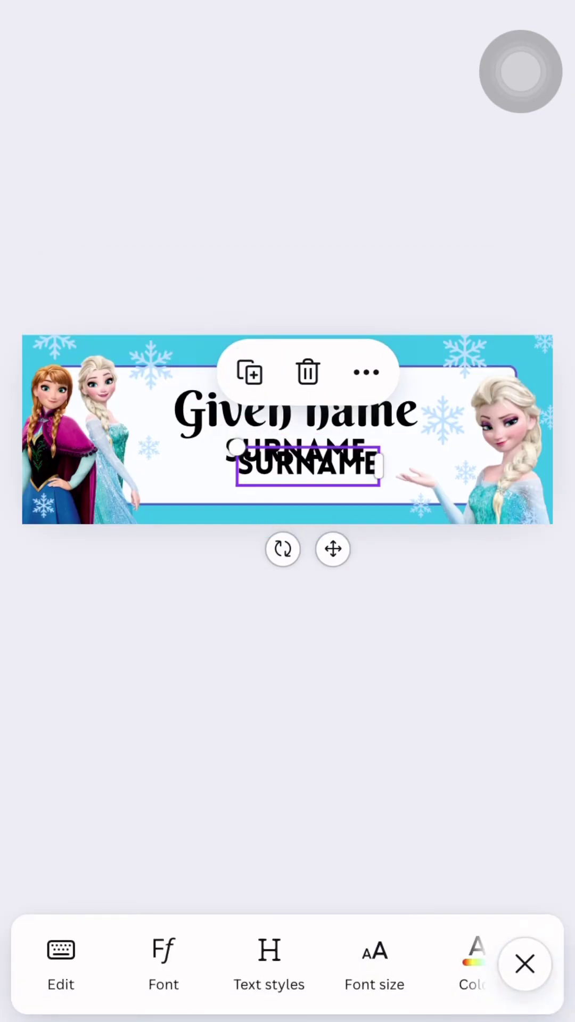
# - Change the copied text to 'GRADE/SECTION - ADVISER' in Brixton and stretch a blue rectangle over it
pyautogui.click(61, 967)
pyautogui.write('GRAD')
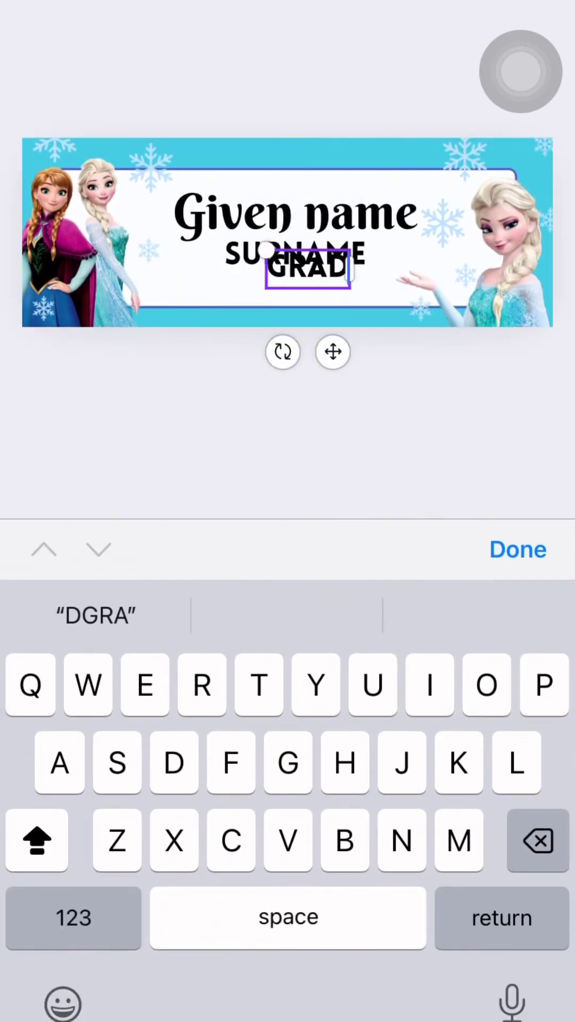
pyautogui.write('E/SECTION-')
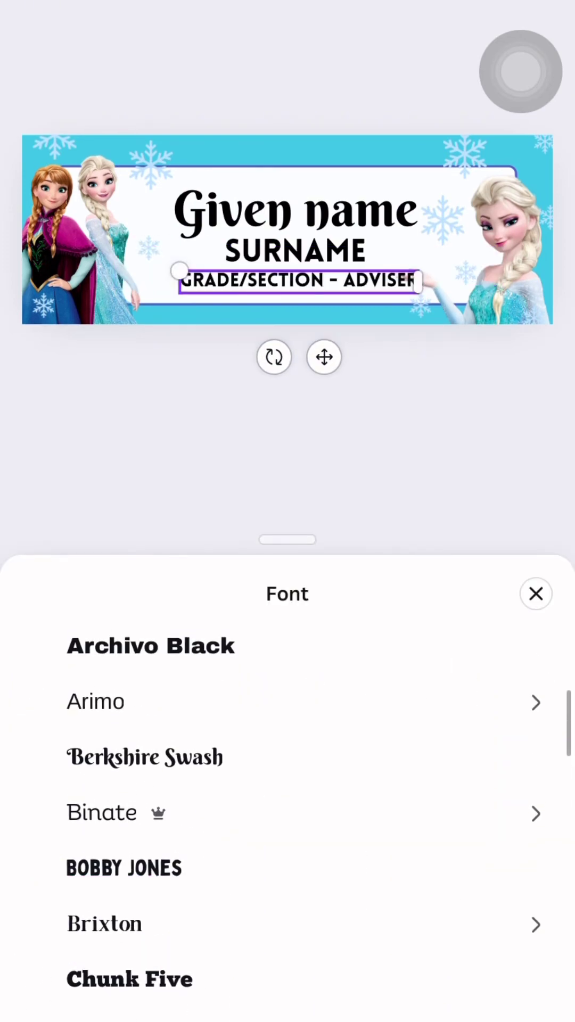
pyautogui.click(103, 922)
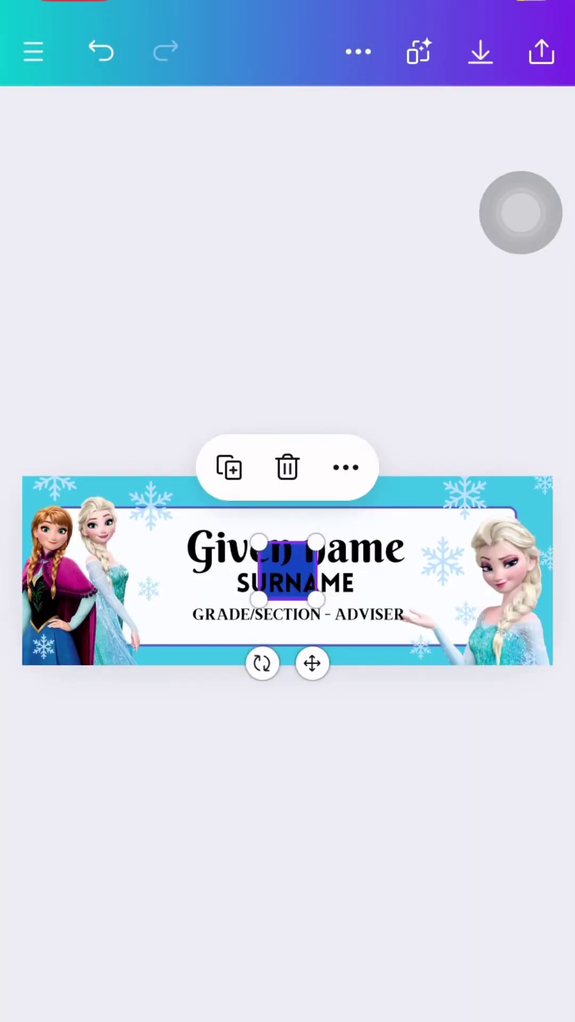
pyautogui.moveTo(287, 571)
pyautogui.mouseDown()
pyautogui.moveTo(215, 627)
pyautogui.moveTo(420, 655)
pyautogui.mouseUp()
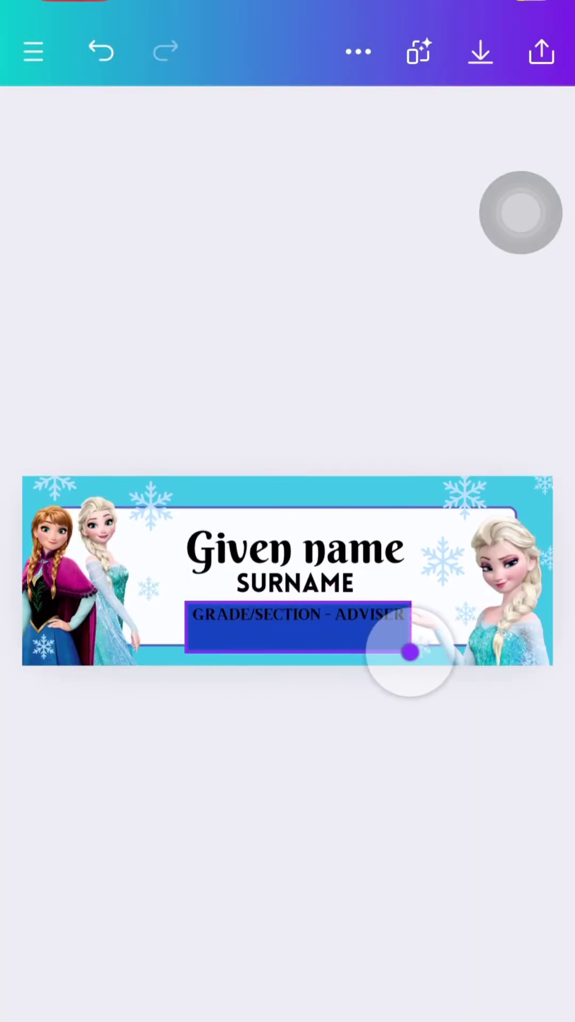
pyautogui.scroll(-3, 287, 815)
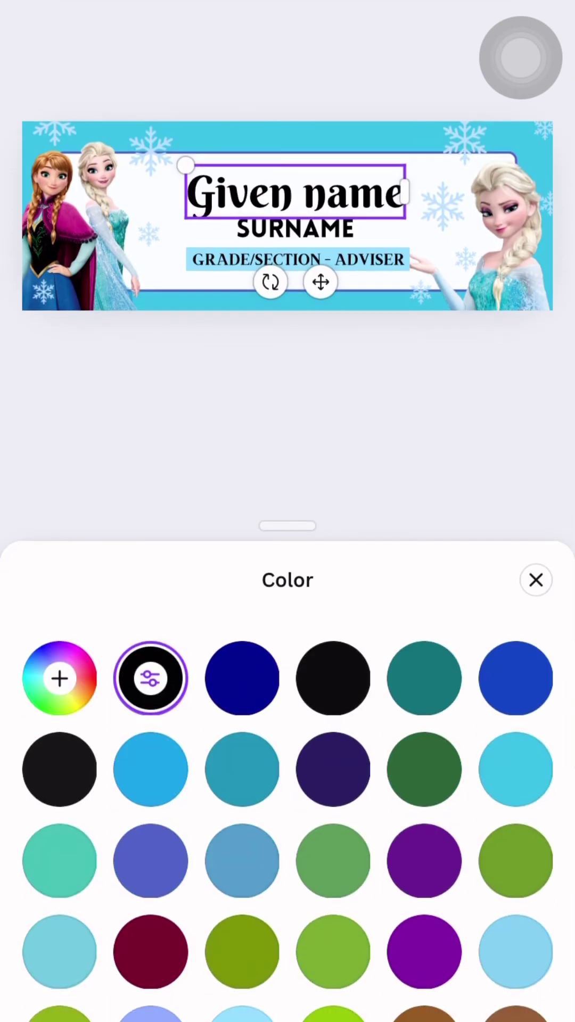
# - Colour the 'Given name' heading dark blue and 'SURNAME' bright cyan
pyautogui.click(240, 678)
pyautogui.click(295, 229)
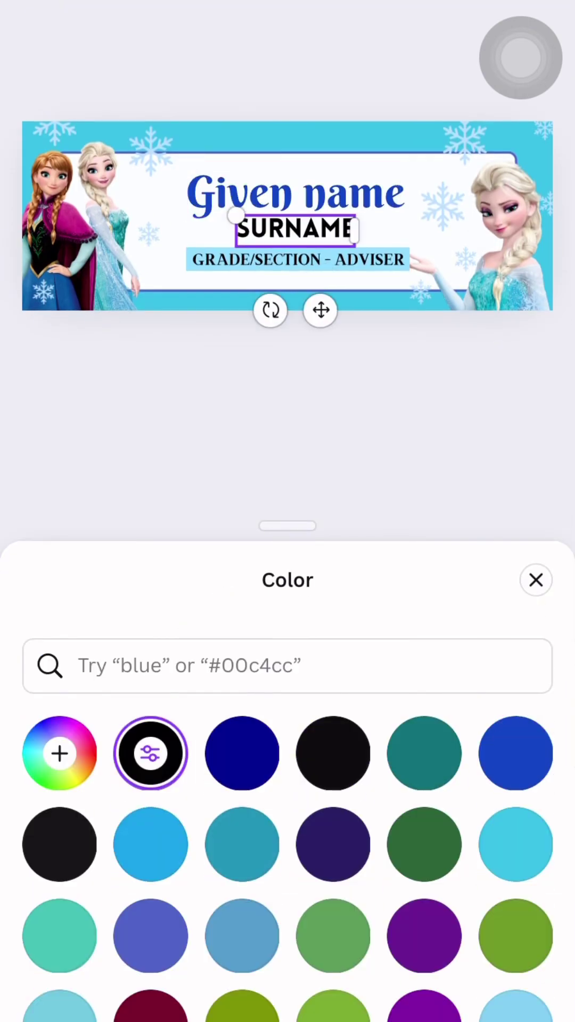
pyautogui.click(515, 844)
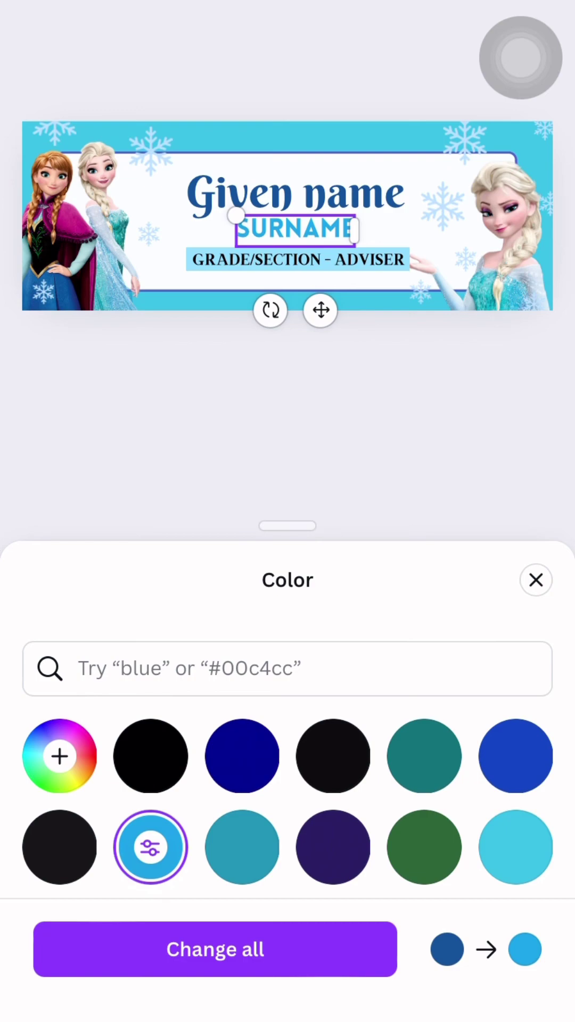
pyautogui.click(536, 580)
pyautogui.click(287, 719)
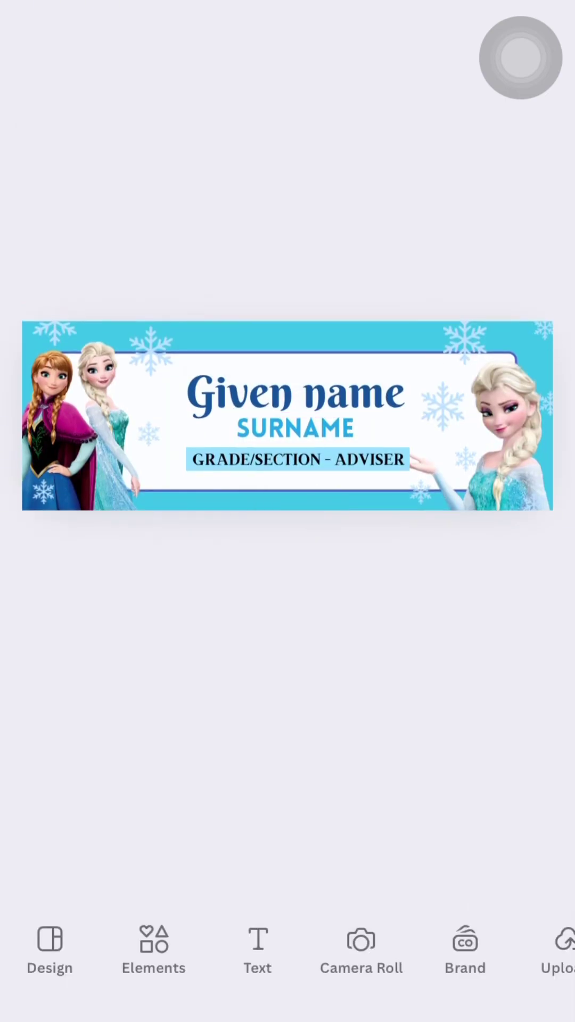
pyautogui.scroll(-3, 287, 415)
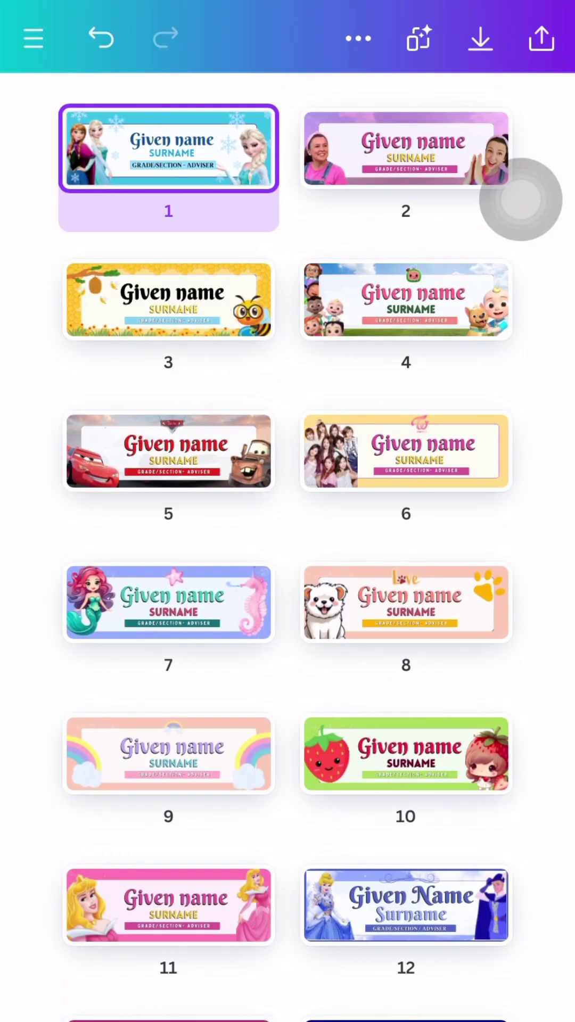
pyautogui.scroll(3, 287, 511)
pyautogui.hscroll(3, 288, 559)
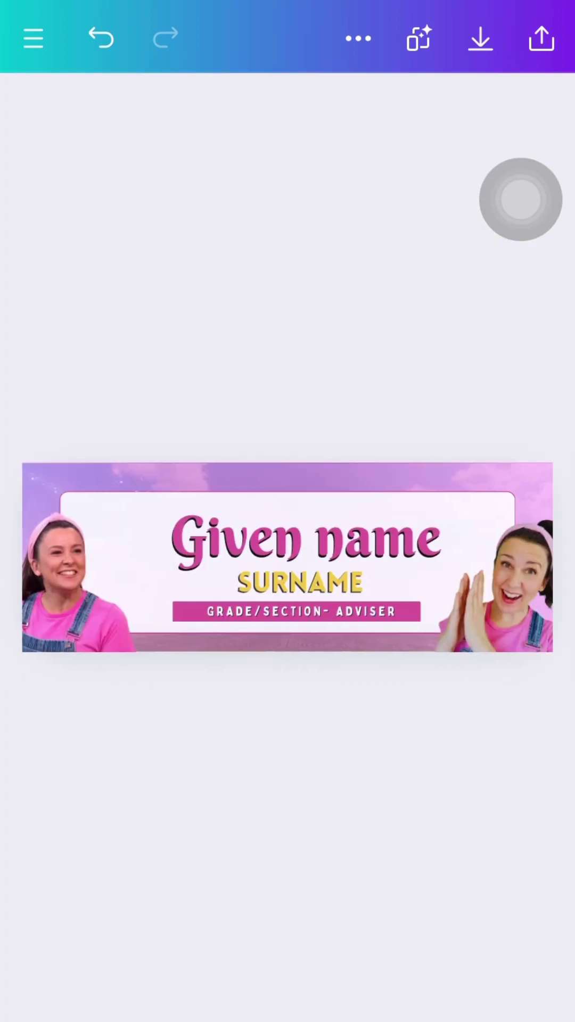
pyautogui.hscroll(3, 287, 559)
pyautogui.hscroll(2, 288, 558)
pyautogui.hscroll(3, 288, 559)
pyautogui.hscroll(3, 287, 559)
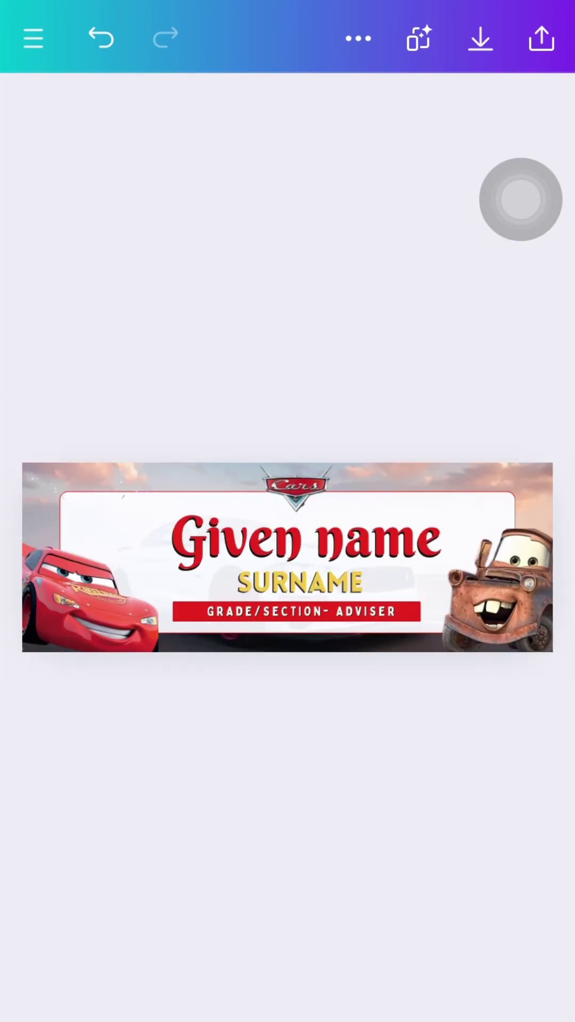